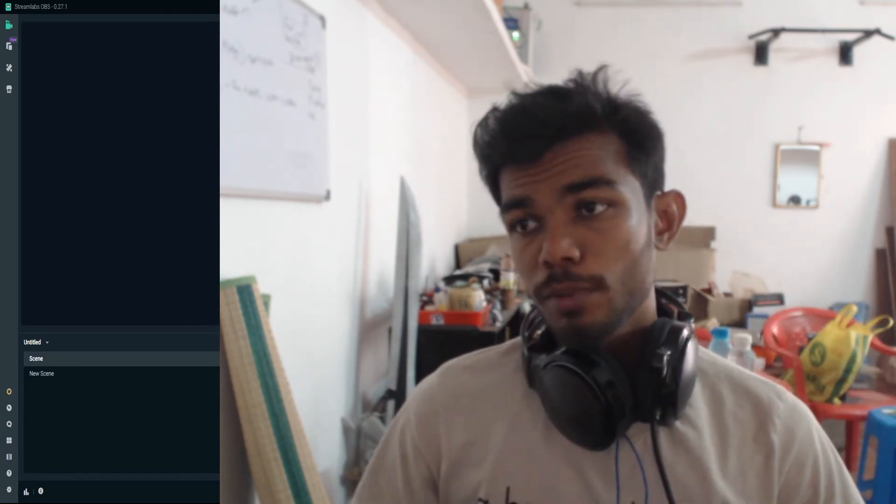
# Switch to the Lithophane Sphere Maker page in the browser and reload it to reset its settings.
pyautogui.hotkey('alt', 'Tab')
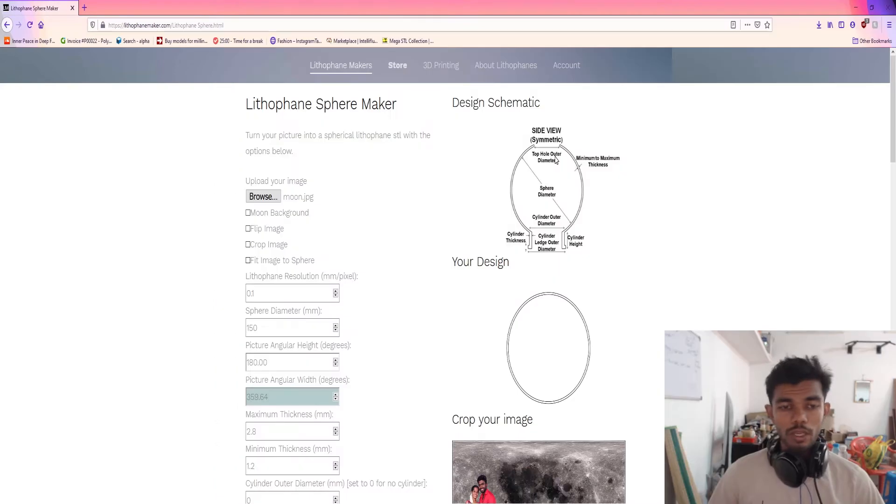
pyautogui.click(263, 196)
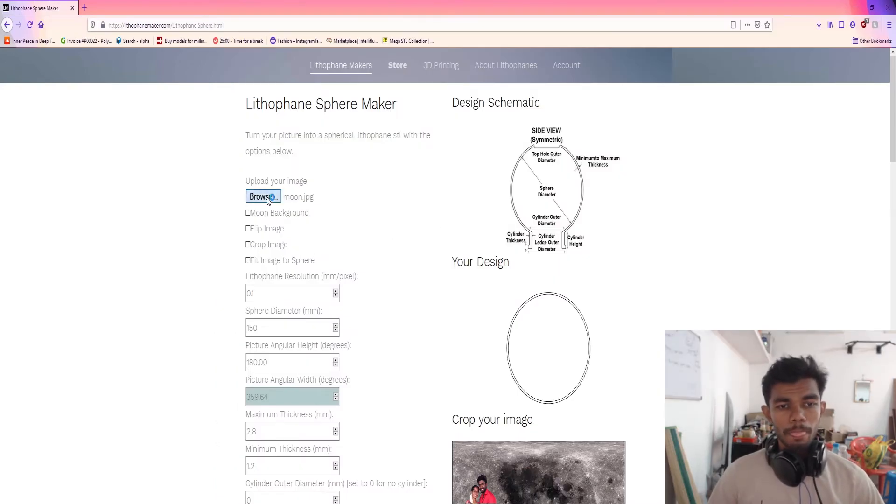
pyautogui.click(452, 322)
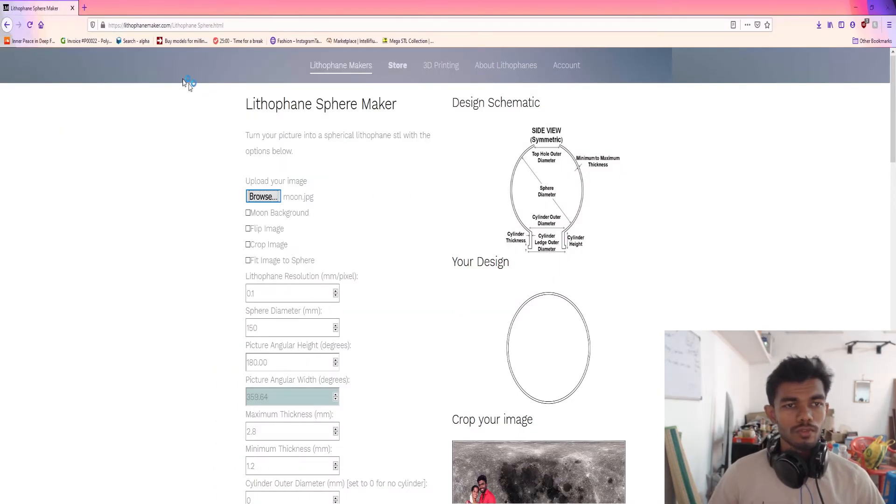
pyautogui.click(29, 25)
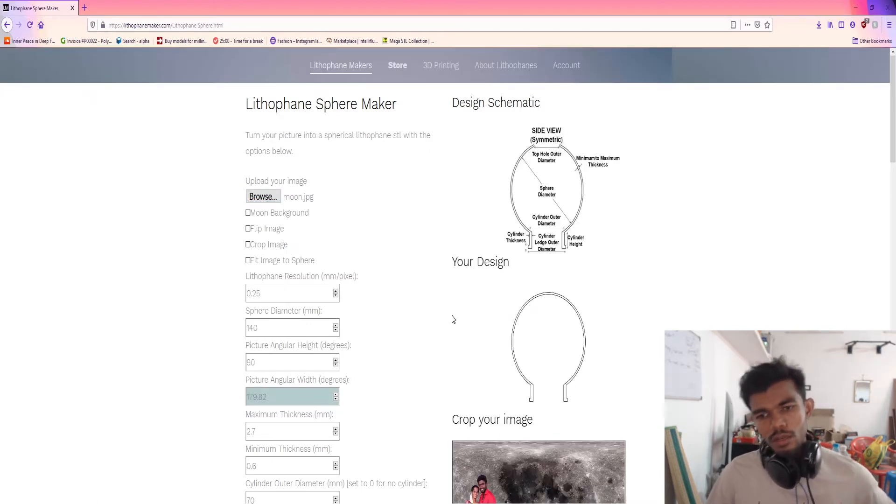
# Upload "WhatsApp Image 2020-11-05 at 4.36.58 PM.jpeg" as the lithophane picture and enable Moon Background.
pyautogui.click(255, 194)
pyautogui.doubleClick(379, 151)
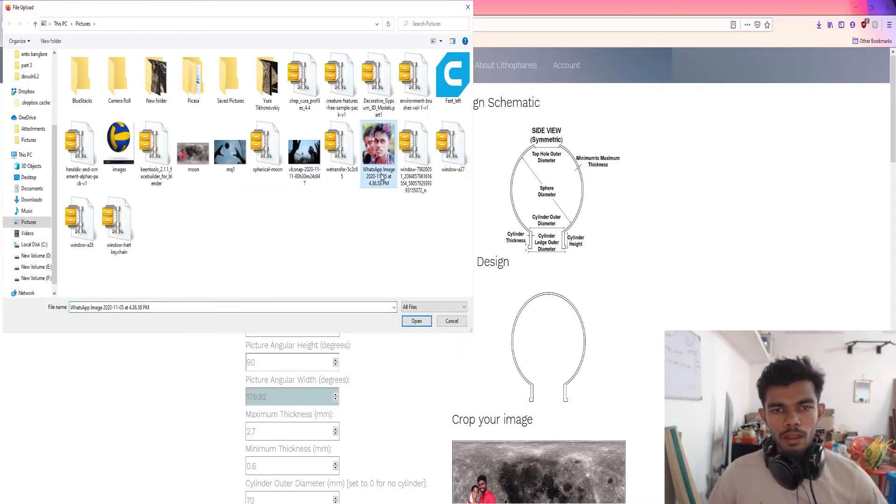
pyautogui.scroll(-3, 618, 365)
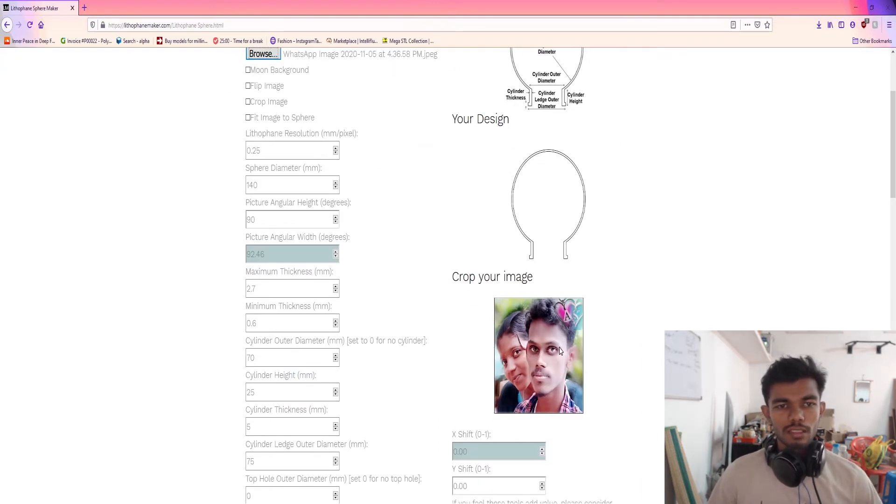
pyautogui.scroll(1, 484, 338)
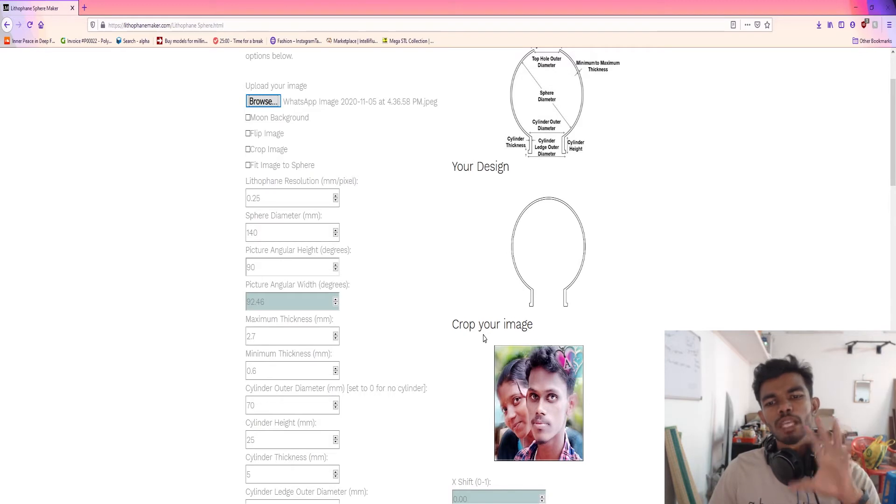
pyautogui.scroll(2, 508, 328)
pyautogui.scroll(-2, 438, 310)
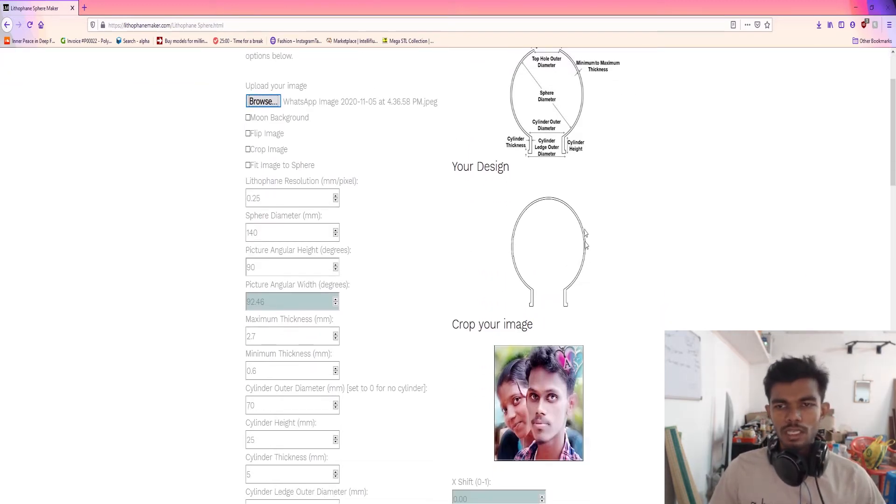
pyautogui.click(271, 122)
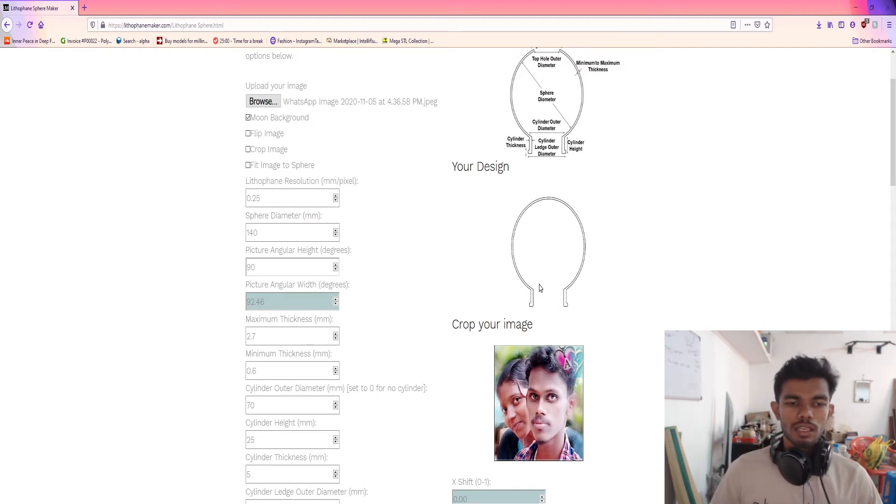
# Set the lithophane resolution to 0.1 mm/pixel and the sphere diameter to 150 mm.
pyautogui.scroll(-2, 540, 288)
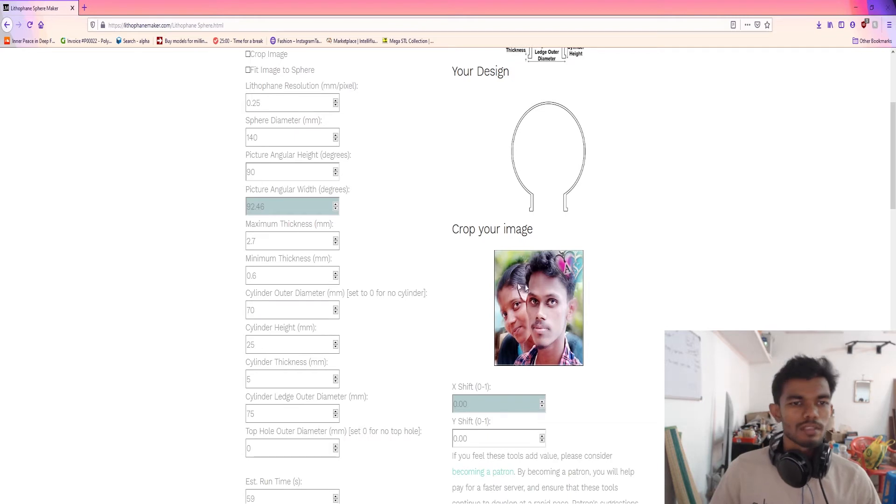
pyautogui.scroll(1, 365, 236)
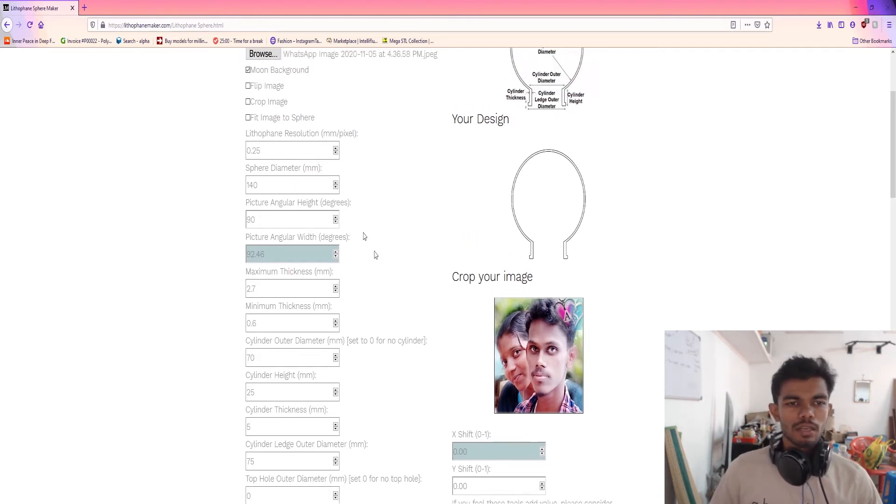
pyautogui.moveTo(294, 151); pyautogui.dragTo(248, 150)
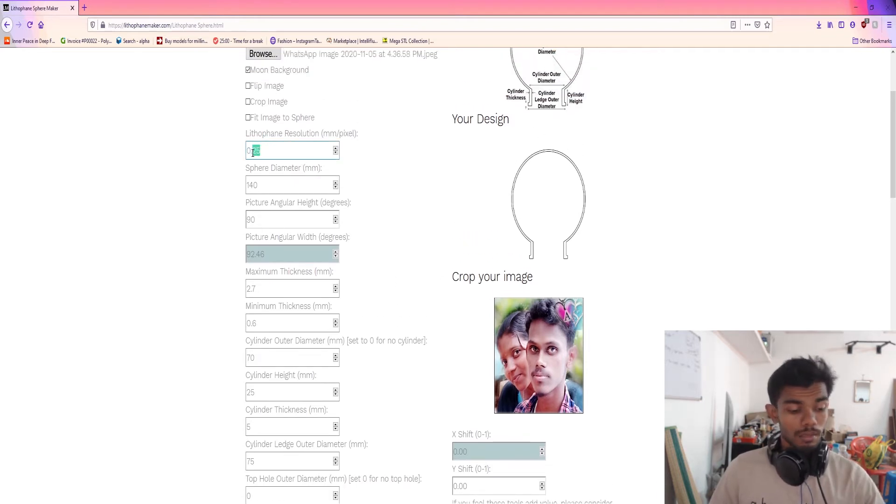
pyautogui.click(258, 184)
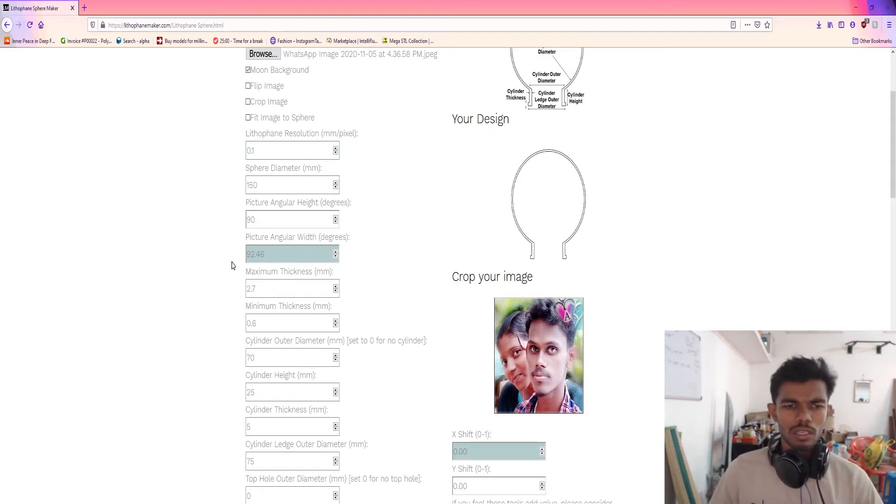
# Set the maximum thickness to 2.8 mm and the minimum thickness to 1.2 mm.
pyautogui.click(271, 290)
pyautogui.hotkey('ctrl', 'a')
pyautogui.write('3')
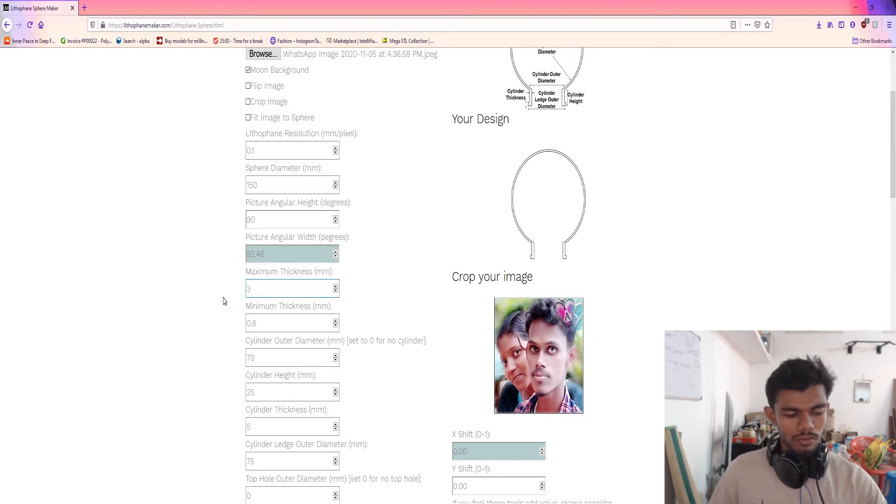
pyautogui.click(249, 322)
pyautogui.hotkey('ctrl', 'a')
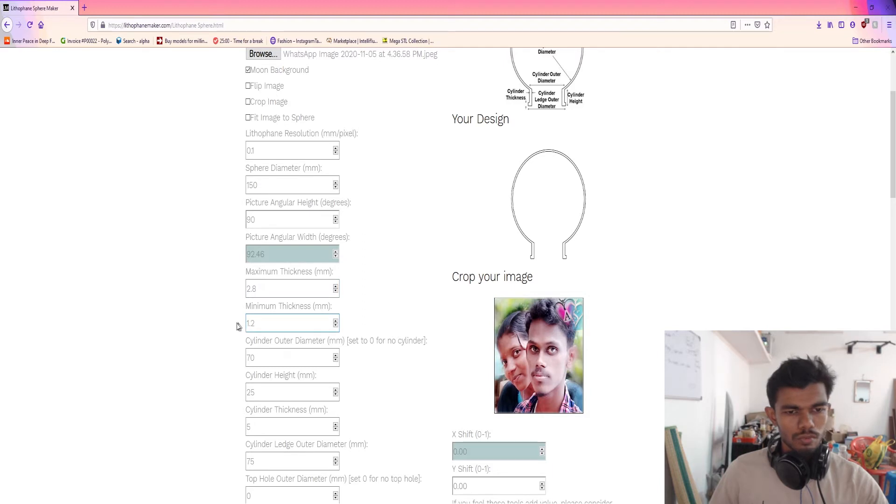
# Remove the base cylinder by setting its outer diameter to 0 mm.
pyautogui.scroll(-3, 256, 306)
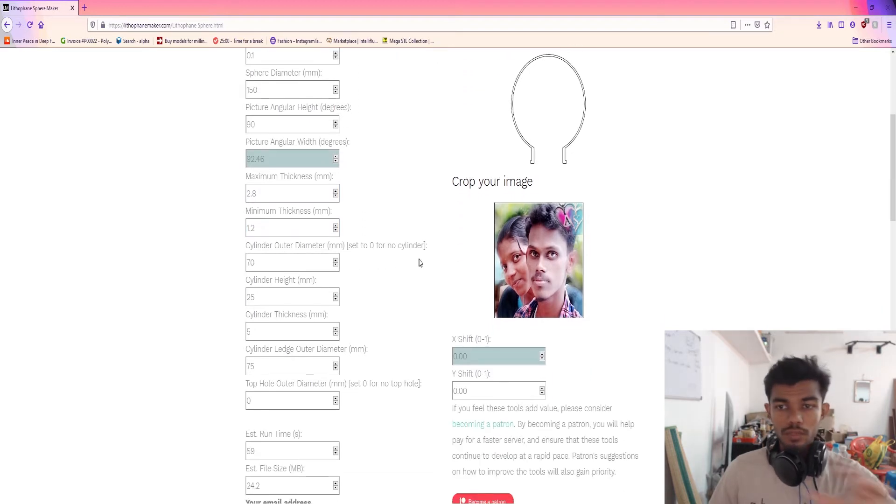
pyautogui.moveTo(287, 264); pyautogui.dragTo(208, 263)
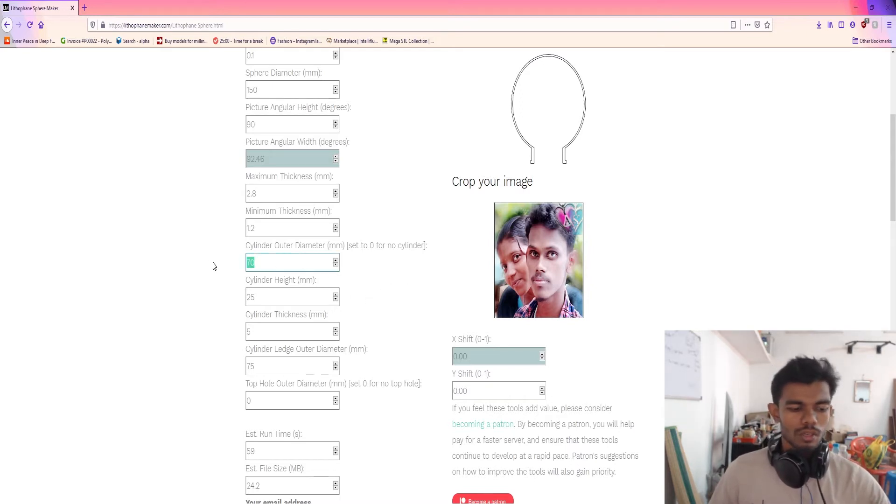
pyautogui.write('0')
pyautogui.scroll(3, 560, 257)
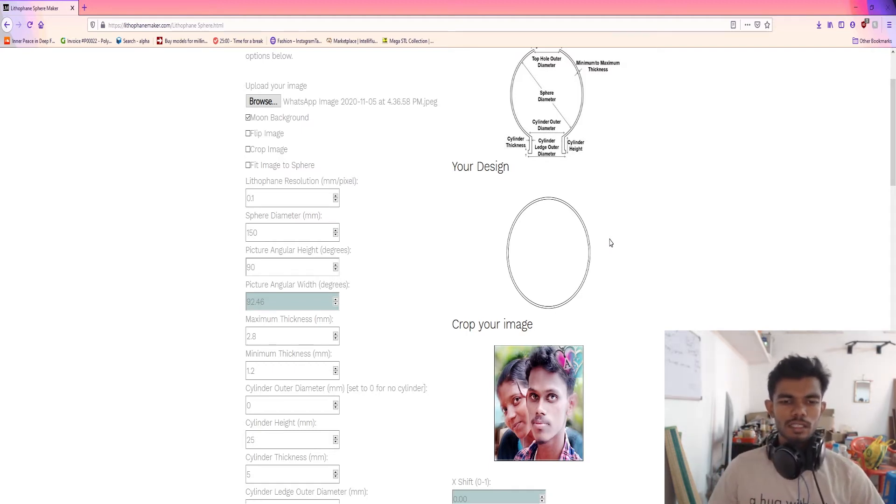
# Disable Moon Background and enable Fit Image to Sphere.
pyautogui.scroll(-1, 607, 245)
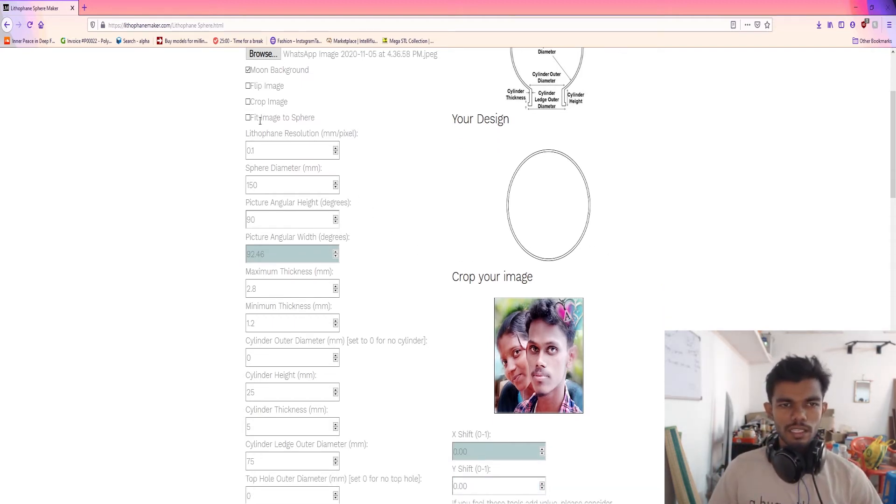
pyautogui.scroll(2, 271, 71)
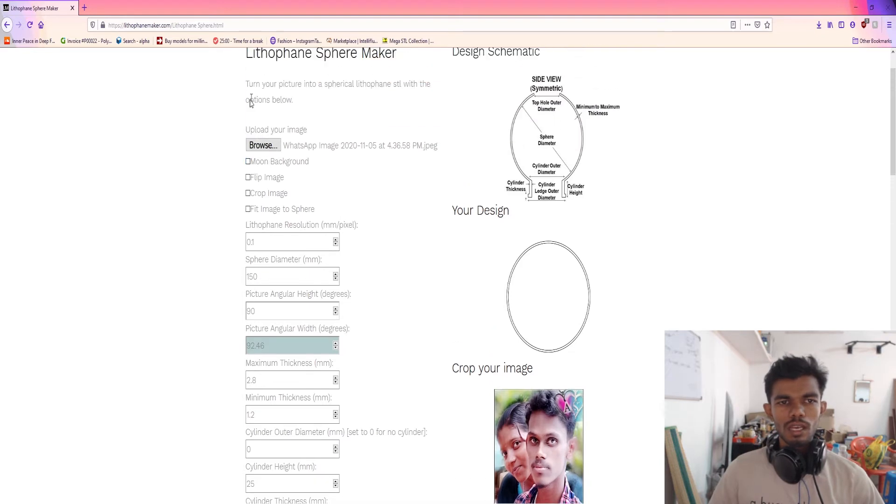
pyautogui.click(248, 213)
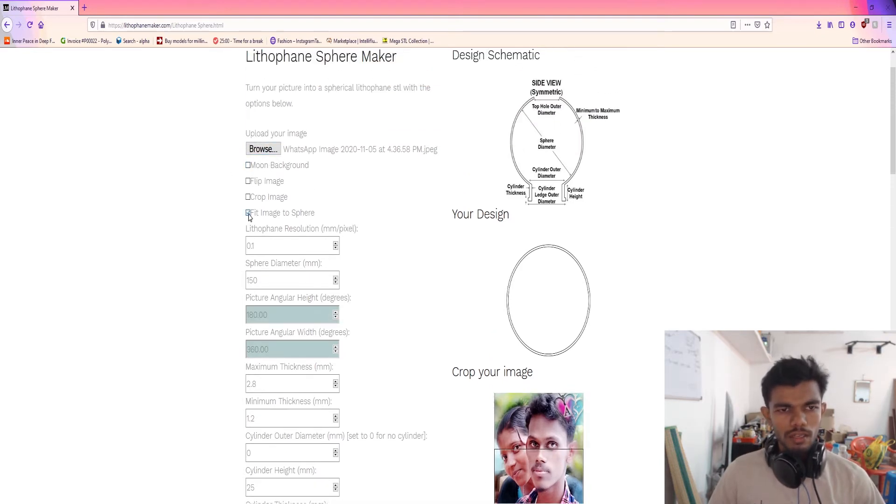
# Replace the uploaded picture with moon.jpg from the Pictures folder.
pyautogui.click(262, 150)
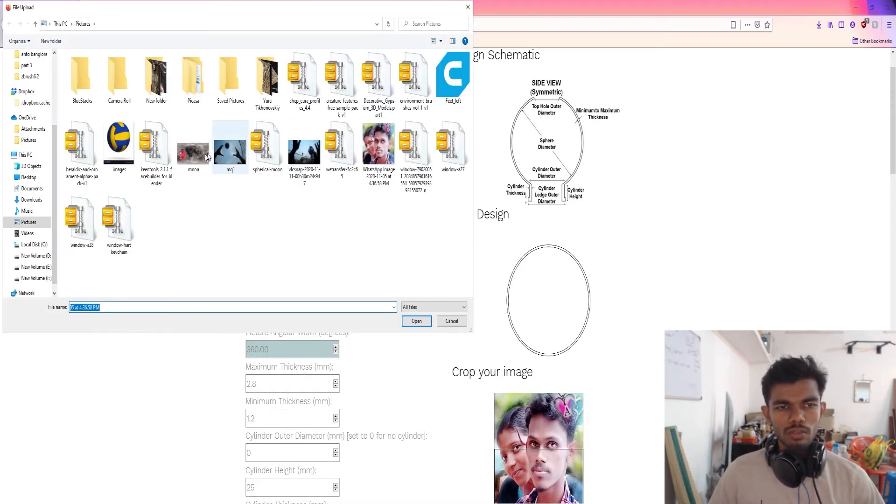
pyautogui.doubleClick(220, 148)
pyautogui.scroll(-3, 494, 324)
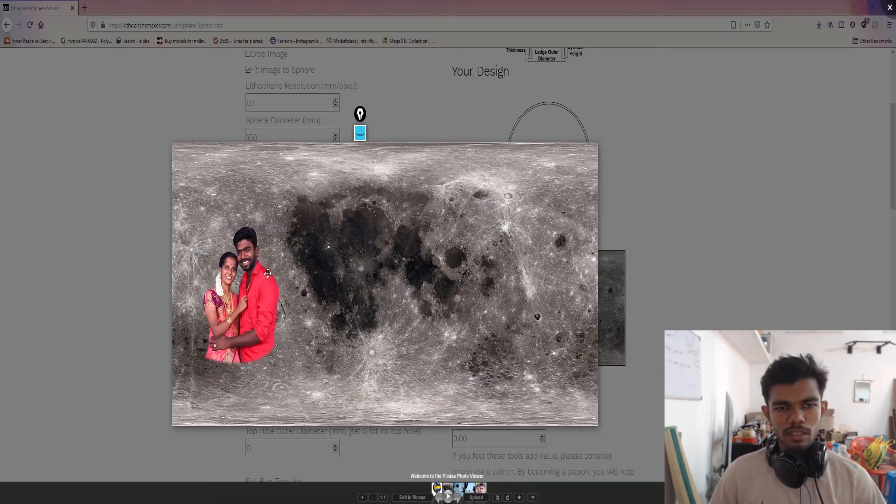
# Enlarge moon.jpg in the photo viewer and outline the couple with freehand rectangles using the annotation pen.
pyautogui.moveTo(328, 248); pyautogui.dragTo(381, 209)
pyautogui.scroll(3, 371, 217)
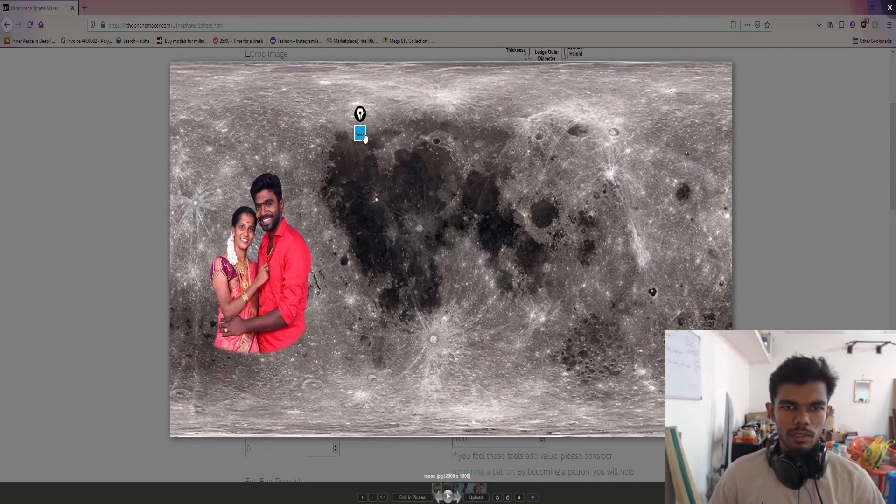
pyautogui.click(361, 134)
pyautogui.click(360, 162)
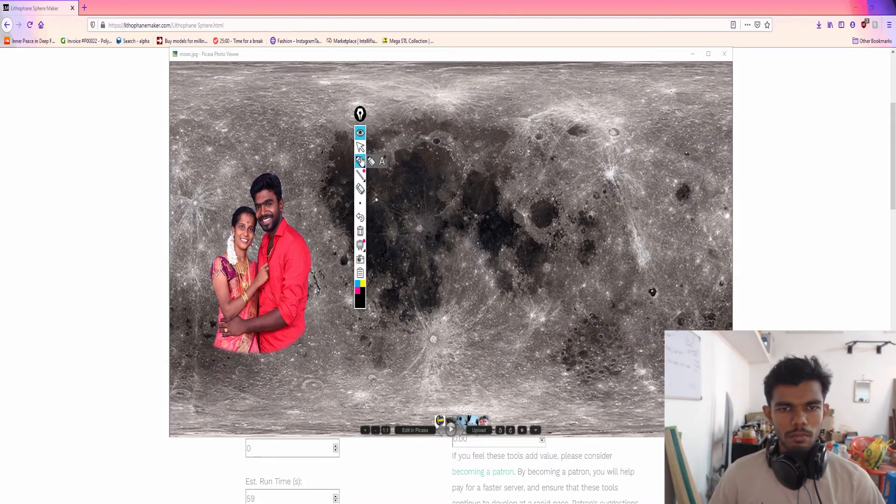
pyautogui.moveTo(224, 176)
pyautogui.mouseDown()
pyautogui.moveTo(322, 171)
pyautogui.moveTo(321, 327)
pyautogui.moveTo(269, 355)
pyautogui.moveTo(203, 286)
pyautogui.moveTo(203, 196)
pyautogui.moveTo(224, 176)
pyautogui.mouseUp()
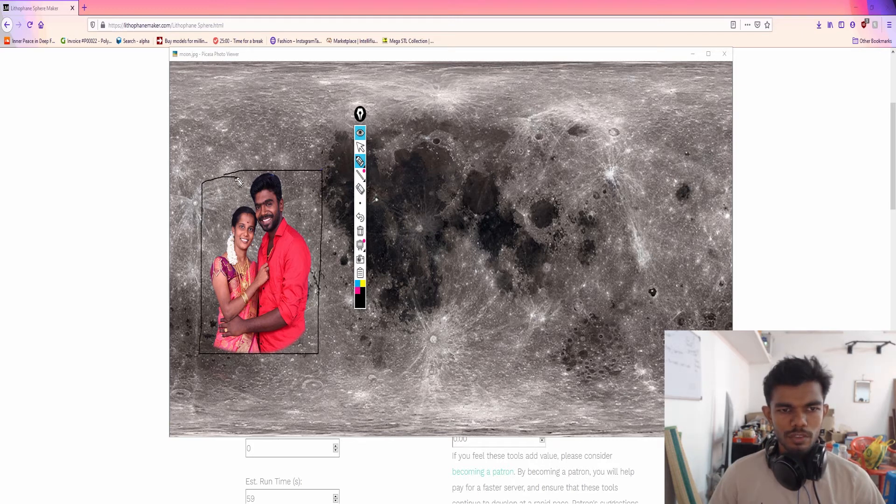
pyautogui.moveTo(361, 178)
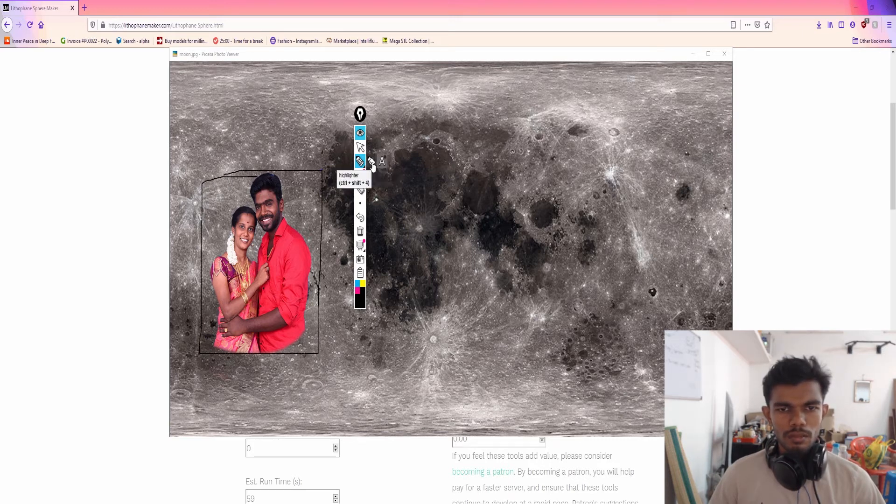
pyautogui.moveTo(363, 121)
pyautogui.mouseDown()
pyautogui.moveTo(257, 132)
pyautogui.moveTo(80, 132)
pyautogui.moveTo(163, 132)
pyautogui.mouseUp()
pyautogui.moveTo(202, 164)
pyautogui.mouseDown()
pyautogui.moveTo(292, 159)
pyautogui.moveTo(319, 268)
pyautogui.moveTo(316, 347)
pyautogui.mouseUp()
pyautogui.moveTo(206, 356); pyautogui.dragTo(222, 172)
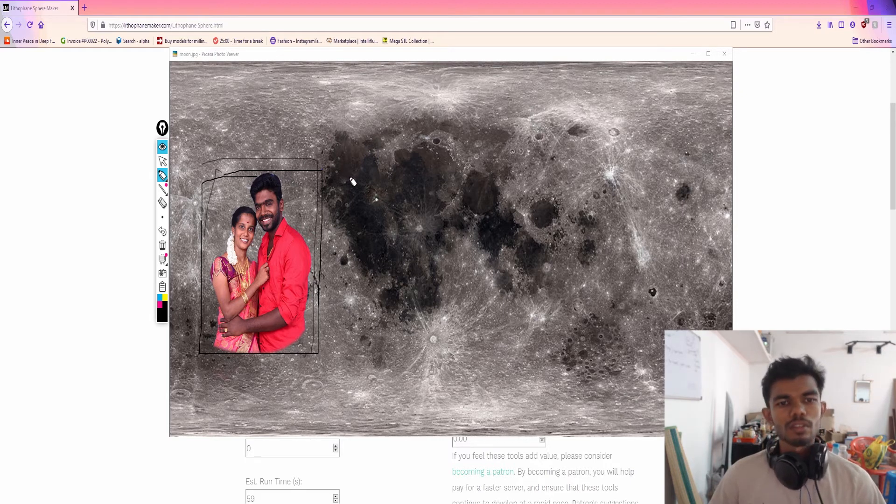
# Draw freehand rectangles on the right side of the moon picture and circles at its centre, and close the annotations and photo viewer.
pyautogui.moveTo(605, 164)
pyautogui.mouseDown()
pyautogui.moveTo(706, 164)
pyautogui.moveTo(703, 336)
pyautogui.mouseUp()
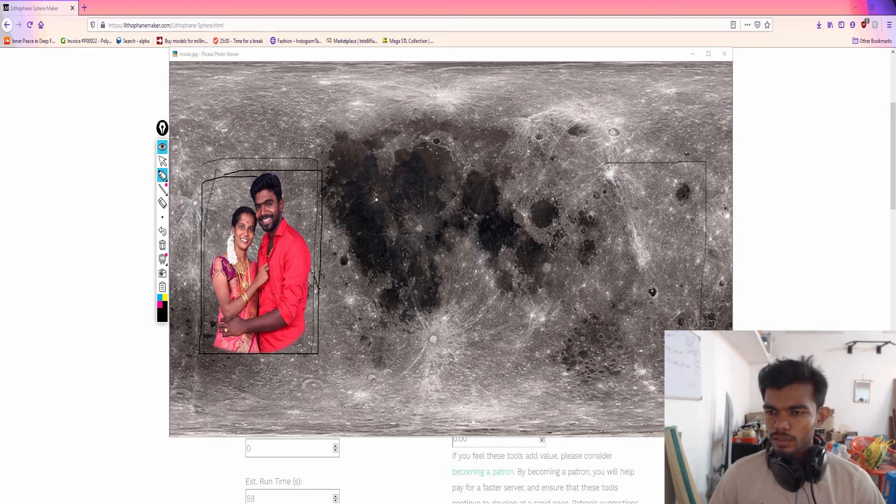
pyautogui.moveTo(622, 348)
pyautogui.mouseDown()
pyautogui.moveTo(603, 171)
pyautogui.moveTo(681, 170)
pyautogui.moveTo(677, 285)
pyautogui.mouseUp()
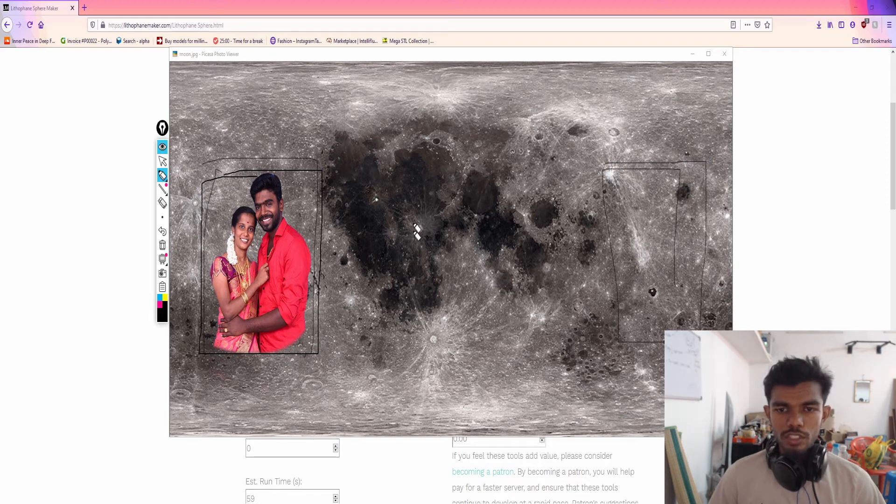
pyautogui.moveTo(504, 217)
pyautogui.mouseDown()
pyautogui.moveTo(527, 370)
pyautogui.moveTo(488, 313)
pyautogui.moveTo(514, 208)
pyautogui.moveTo(477, 153)
pyautogui.moveTo(473, 261)
pyautogui.moveTo(432, 188)
pyautogui.moveTo(398, 158)
pyautogui.moveTo(501, 186)
pyautogui.mouseUp()
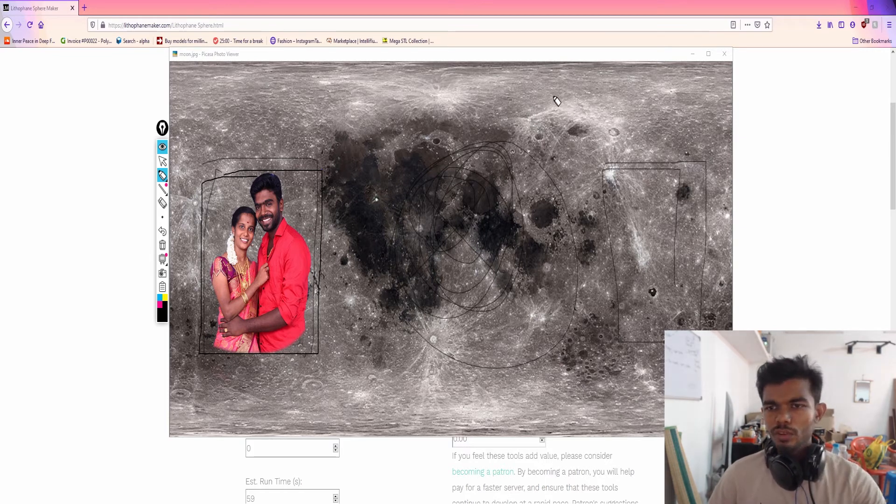
pyautogui.moveTo(556, 99)
pyautogui.mouseDown()
pyautogui.moveTo(703, 90)
pyautogui.moveTo(719, 148)
pyautogui.moveTo(715, 315)
pyautogui.mouseUp()
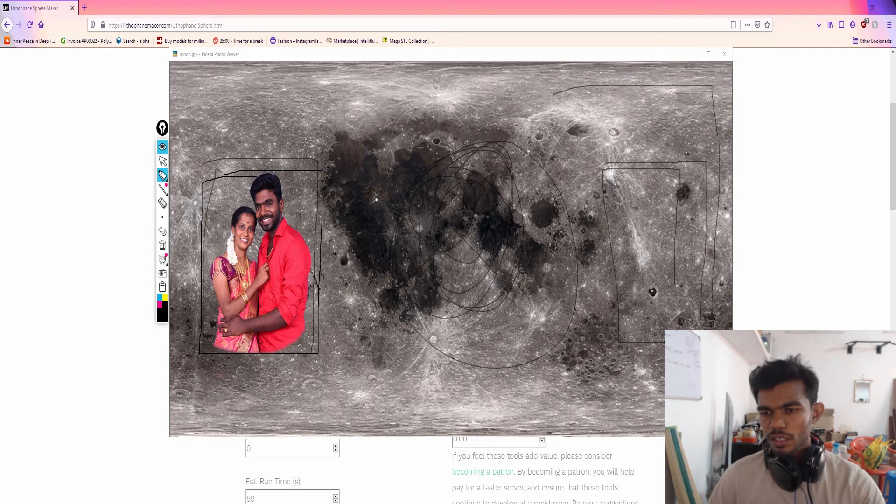
pyautogui.moveTo(665, 385)
pyautogui.mouseDown()
pyautogui.moveTo(579, 392)
pyautogui.moveTo(558, 101)
pyautogui.moveTo(706, 91)
pyautogui.moveTo(691, 348)
pyautogui.moveTo(579, 355)
pyautogui.moveTo(556, 98)
pyautogui.moveTo(705, 94)
pyautogui.moveTo(706, 314)
pyautogui.mouseUp()
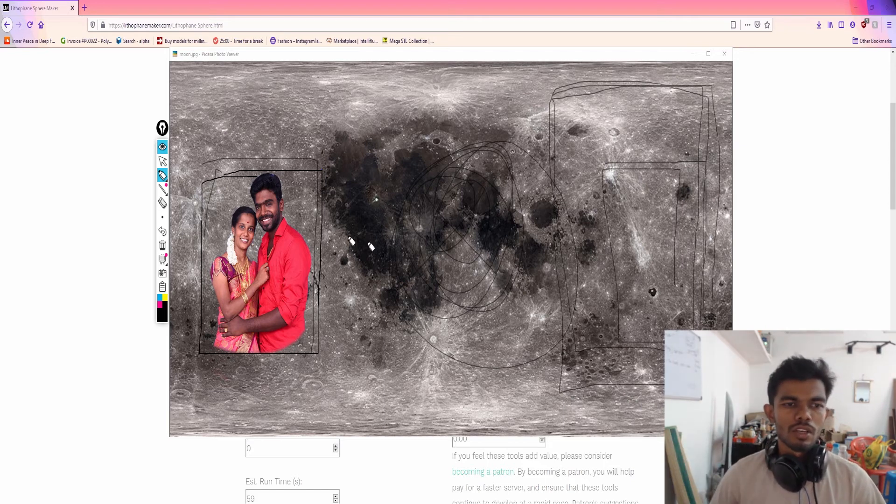
pyautogui.click(163, 133)
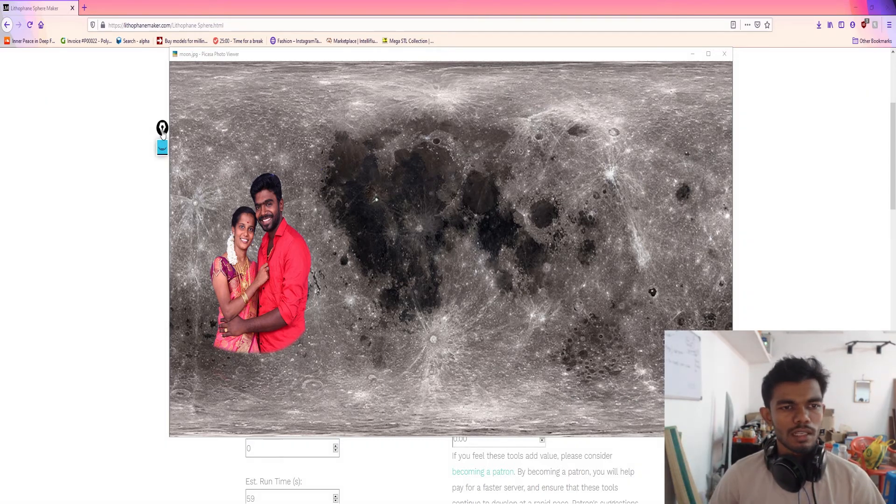
pyautogui.click(725, 54)
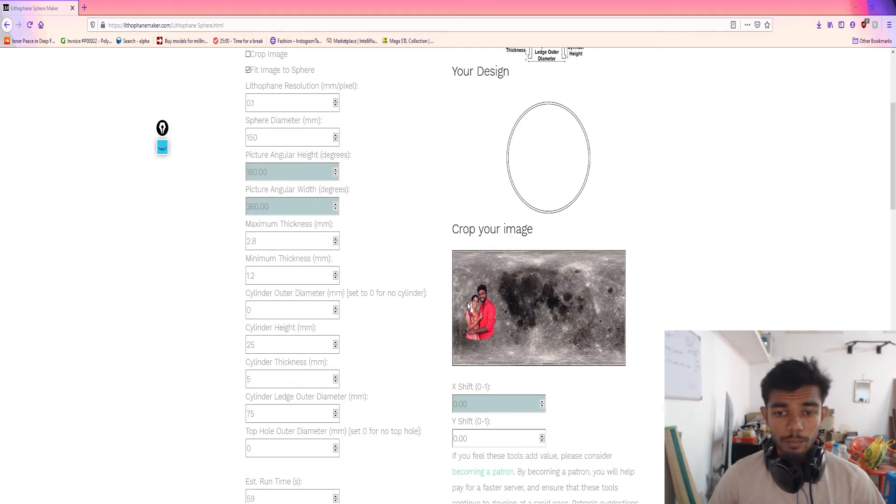
# Review the sphere lithophane settings and create the STL file.
pyautogui.scroll(-2, 586, 307)
pyautogui.scroll(5, 411, 282)
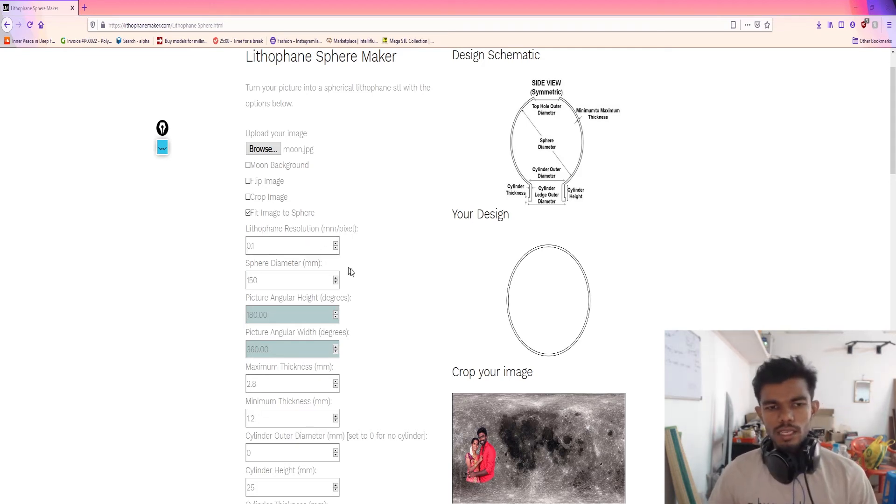
pyautogui.scroll(-7, 394, 301)
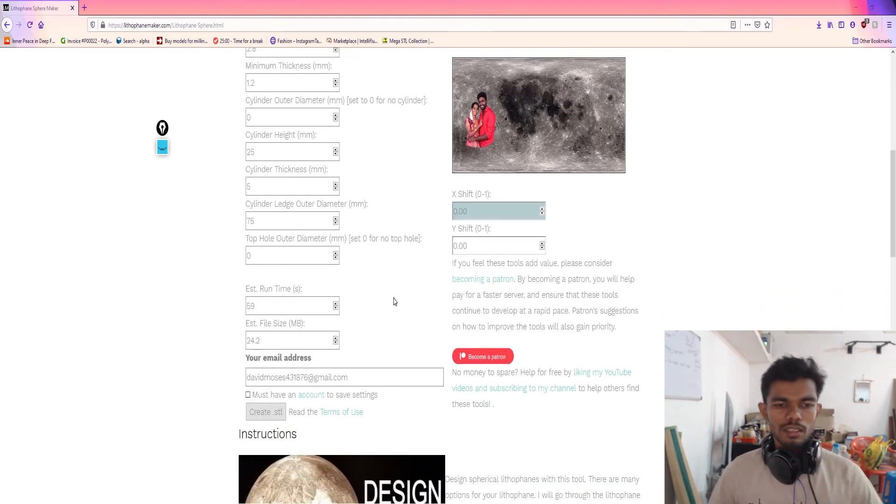
pyautogui.scroll(-1, 394, 301)
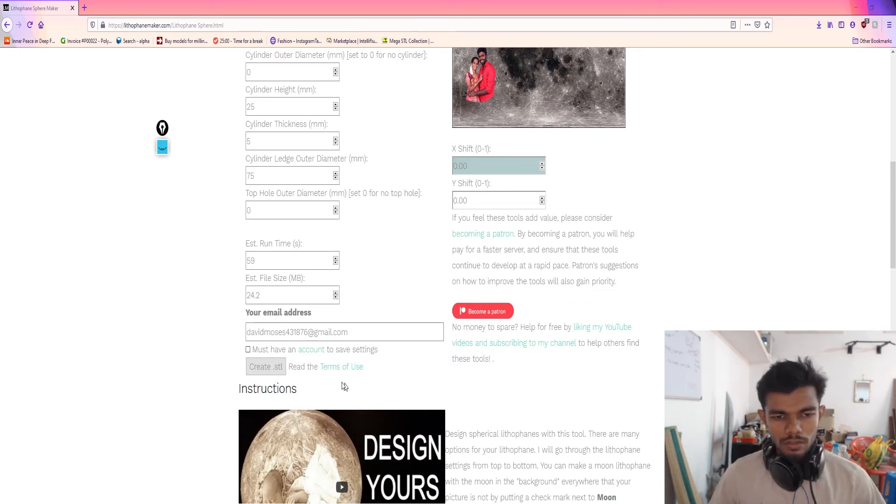
pyautogui.click(282, 368)
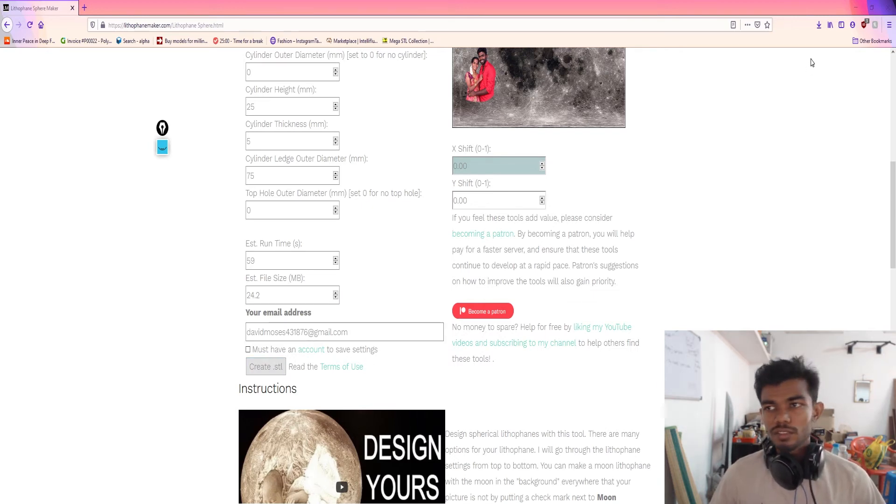
# Minimise the browser, switch to Ultimaker Cura and inspect the PolySphere model on the build plate.
pyautogui.click(856, 8)
pyautogui.moveTo(427, 502)
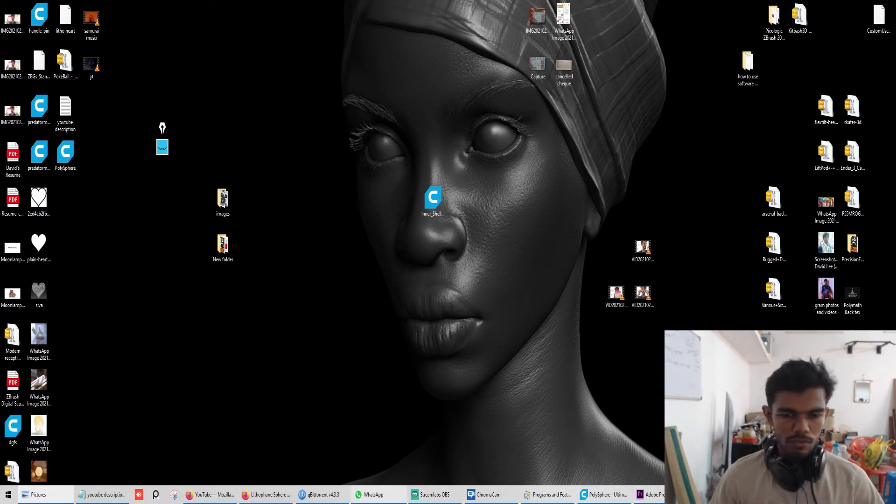
pyautogui.click(605, 496)
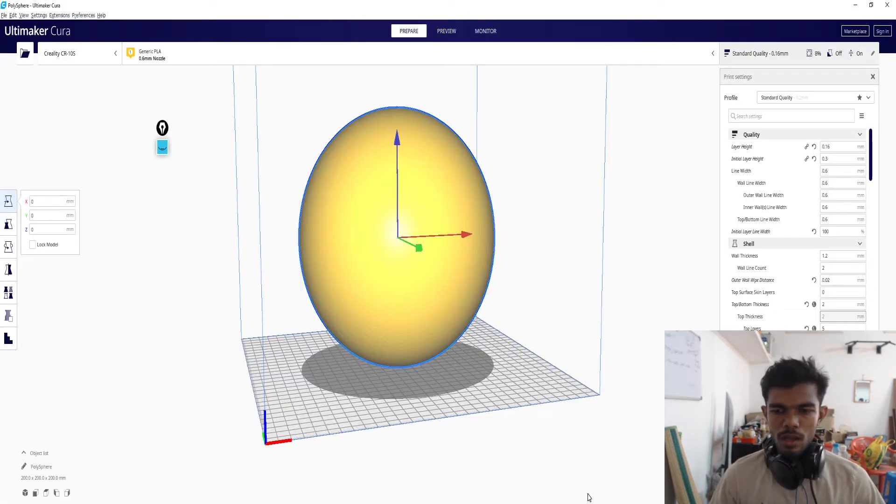
pyautogui.moveTo(269, 251); pyautogui.dragTo(335, 250, button='right')
pyautogui.moveTo(355, 274); pyautogui.dragTo(375, 245, button='right')
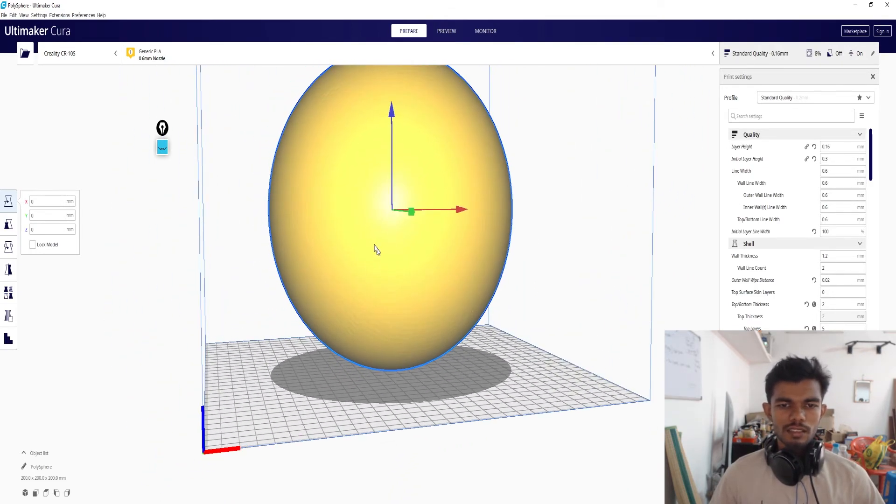
pyautogui.scroll(-4, 359, 254)
pyautogui.scroll(2, 311, 140)
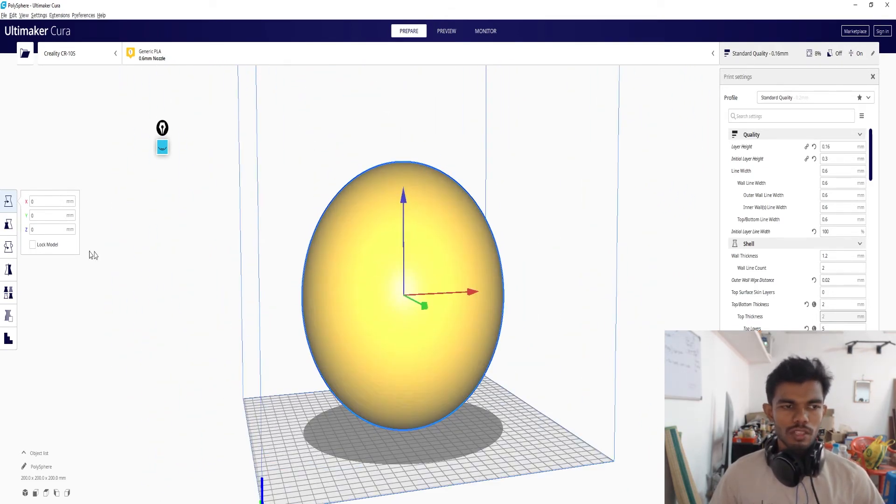
# Set the PolySphere model's Z position to -10 mm and inspect the part cut off below the build plate.
pyautogui.click(8, 225)
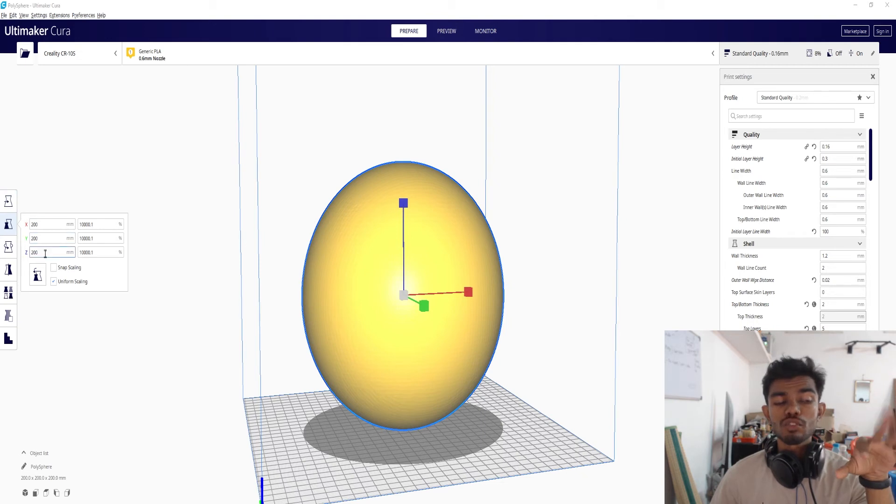
pyautogui.click(9, 202)
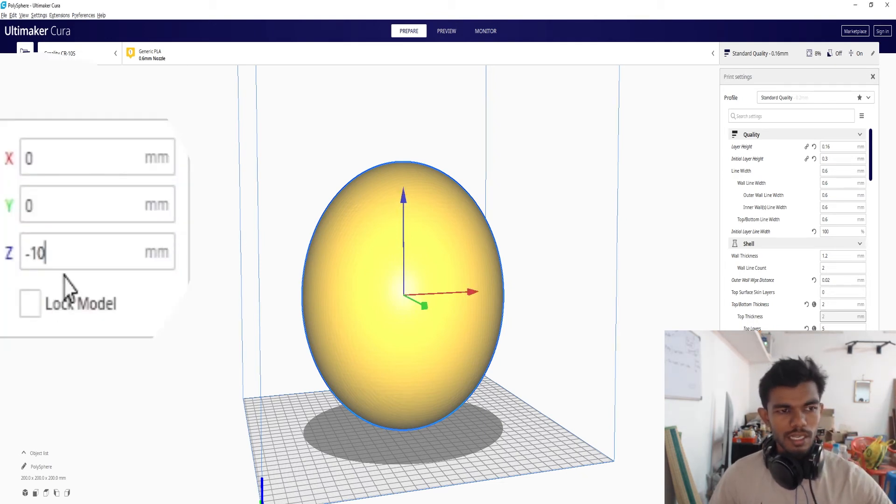
pyautogui.press('Return')
pyautogui.moveTo(382, 394); pyautogui.dragTo(370, 294, button='right')
pyautogui.scroll(2, 370, 293)
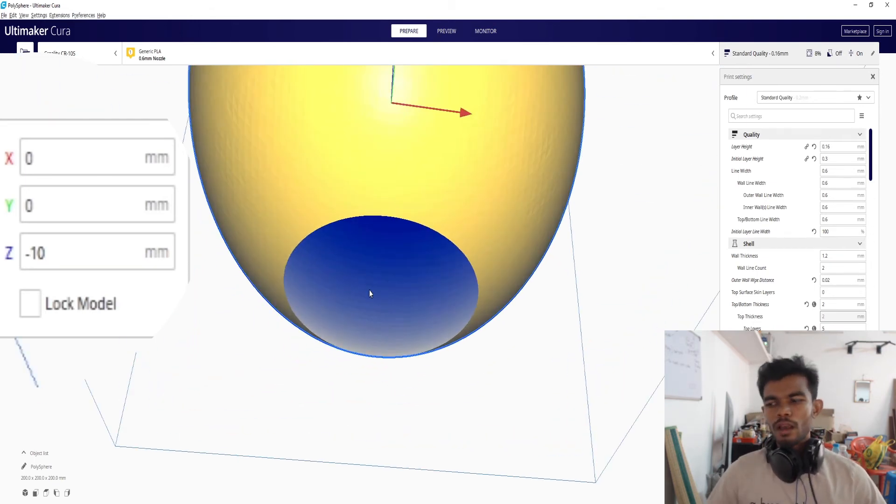
pyautogui.scroll(-6, 379, 280)
pyautogui.moveTo(414, 293); pyautogui.dragTo(426, 377, button='right')
pyautogui.scroll(4, 416, 353)
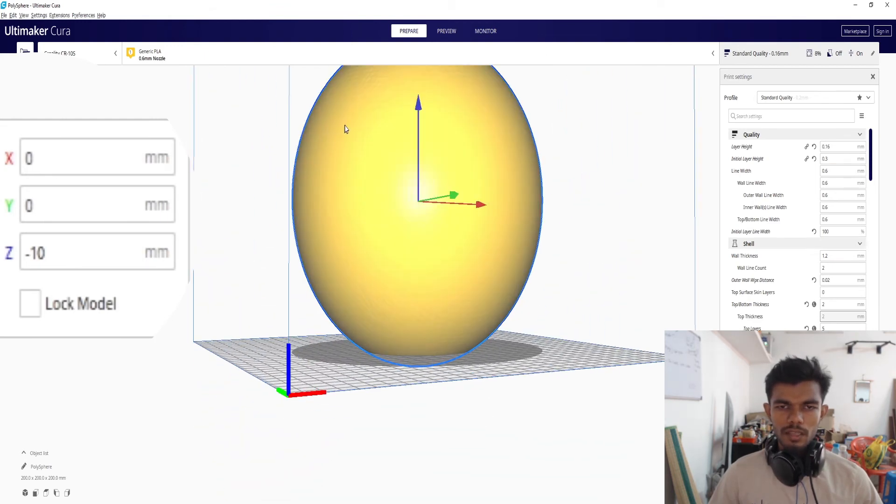
pyautogui.scroll(-3, 368, 178)
pyautogui.moveTo(352, 183); pyautogui.dragTo(356, 249, button='right')
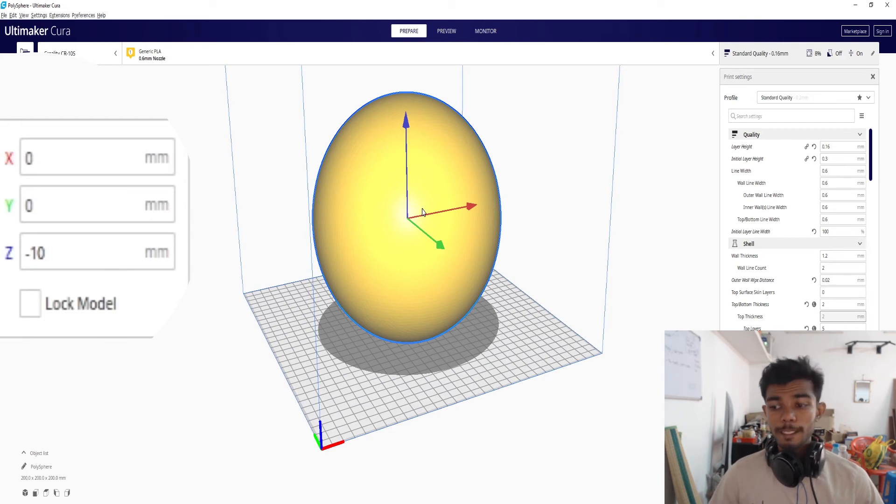
pyautogui.moveTo(529, 251); pyautogui.dragTo(467, 232, button='right')
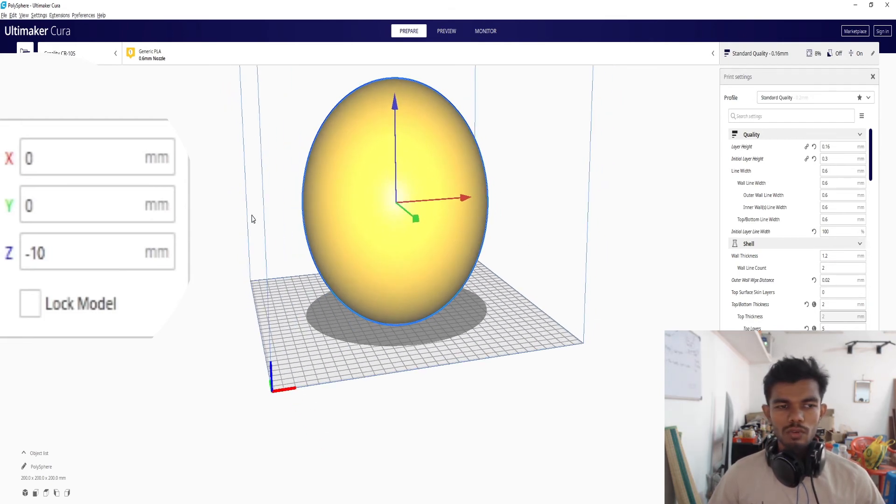
# Set the PolySphere model's Z position back to 0 mm.
pyautogui.doubleClick(34, 252)
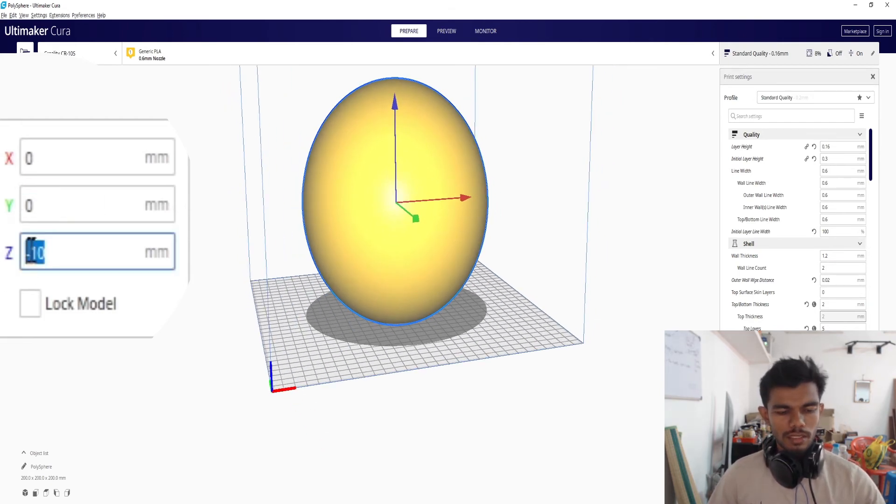
pyautogui.write('0')
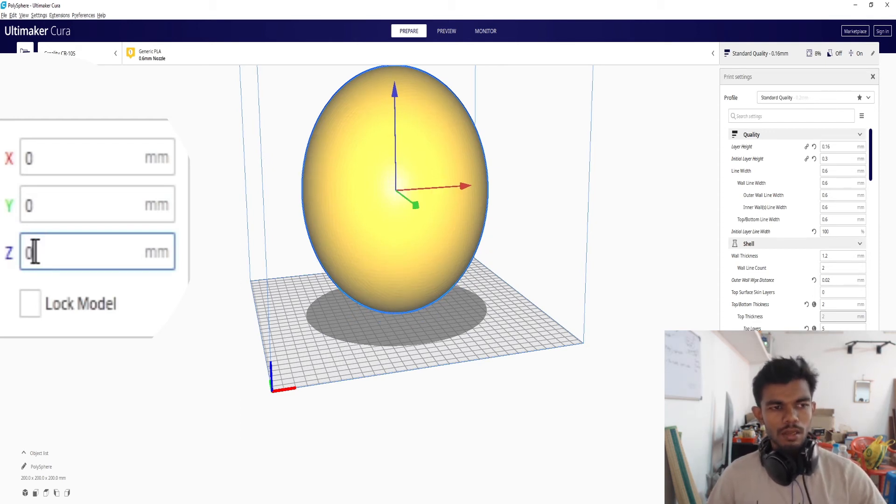
pyautogui.press('Return')
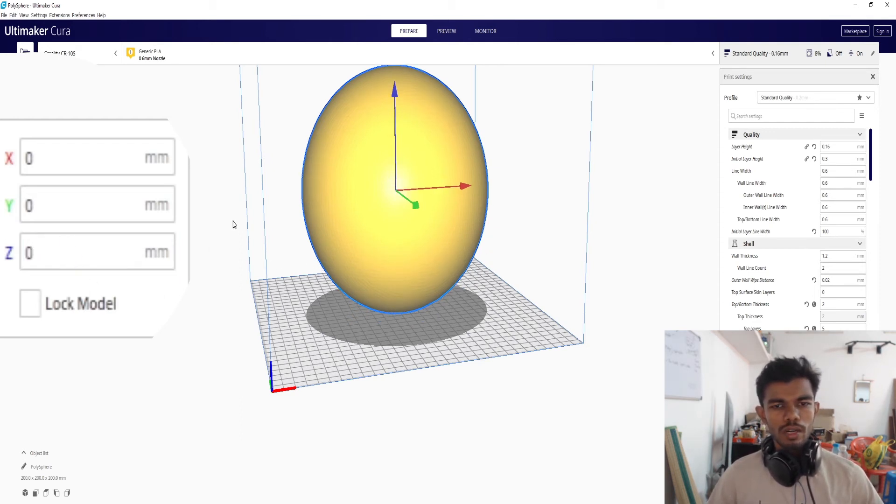
# Display the rotation handles on the PolySphere model, deselecting and reselecting it once.
pyautogui.click(8, 250)
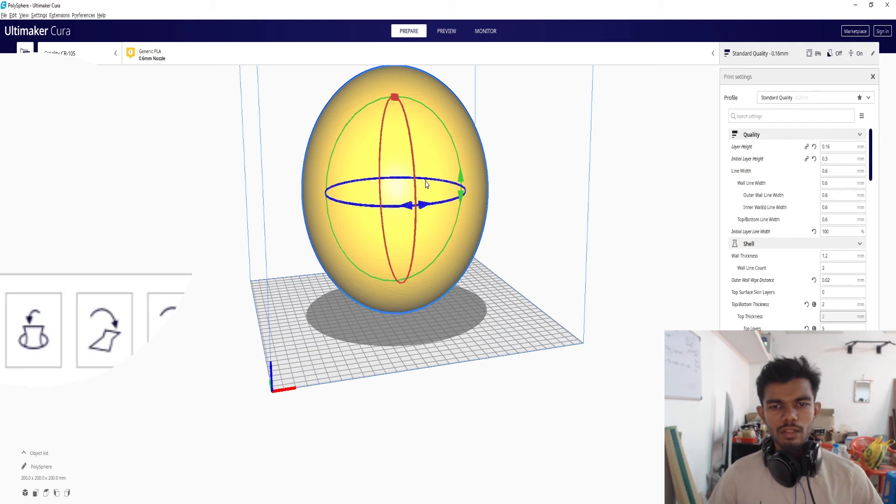
pyautogui.click(296, 212)
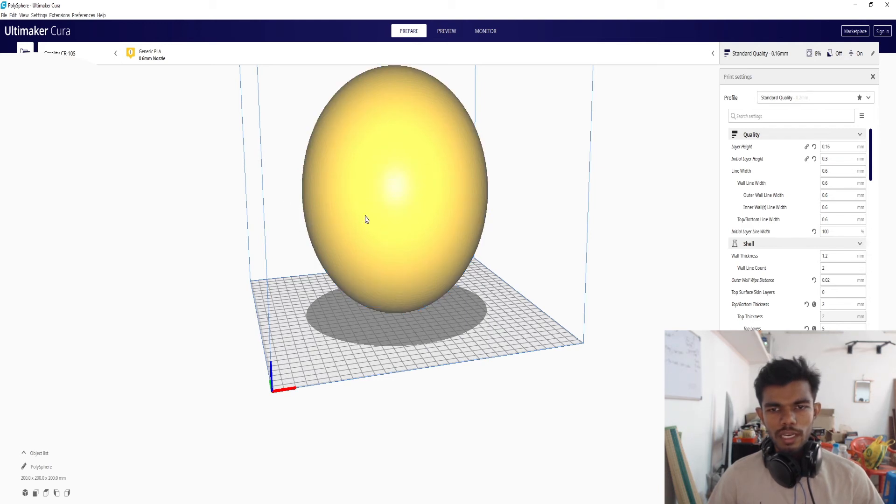
pyautogui.click(428, 224)
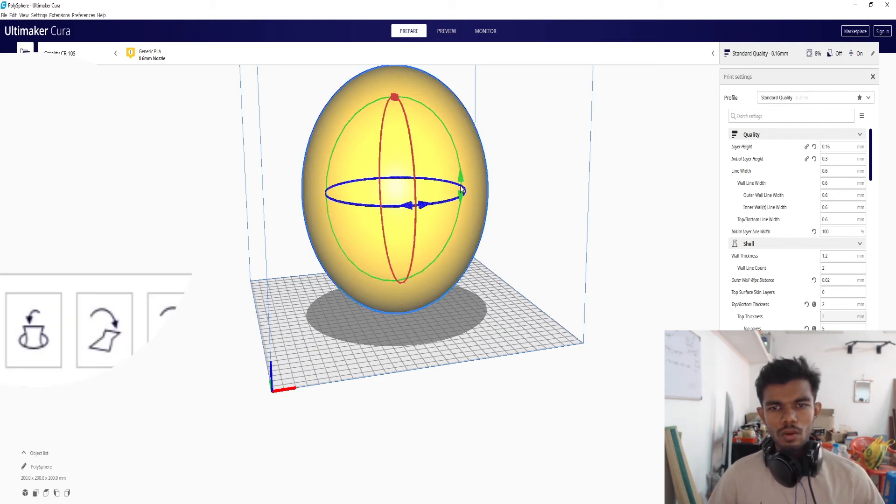
pyautogui.moveTo(284, 159); pyautogui.dragTo(346, 290)
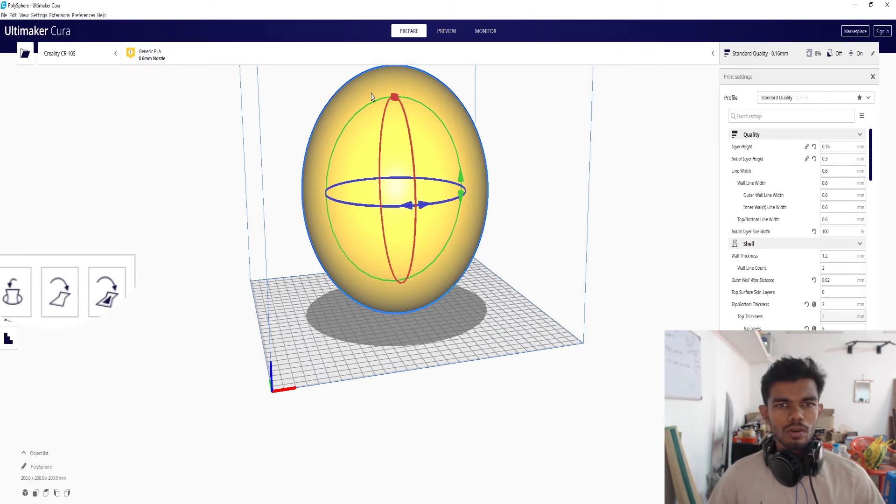
# Set the PolySphere model's Z position to -190 mm and view the cap above the build plate.
pyautogui.click(8, 226)
pyautogui.moveTo(32, 231); pyautogui.dragTo(3, 245)
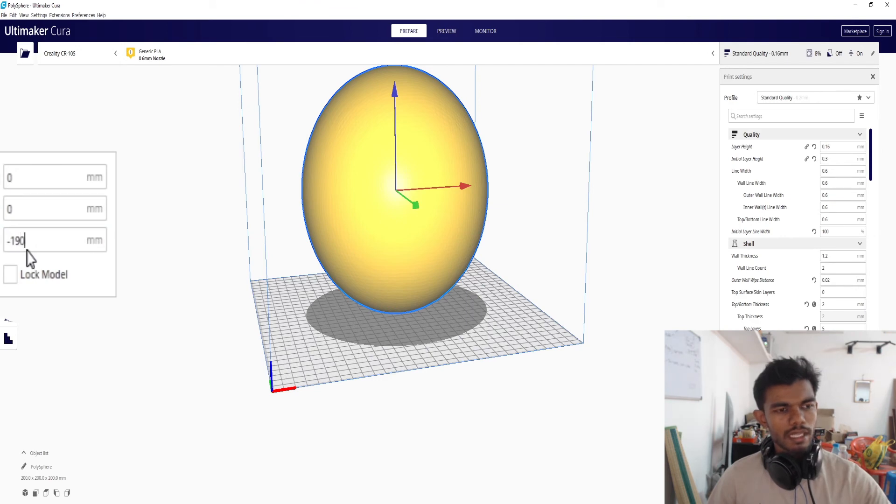
pyautogui.press('Return')
pyautogui.moveTo(346, 275); pyautogui.dragTo(382, 297, button='right')
pyautogui.scroll(5, 382, 291)
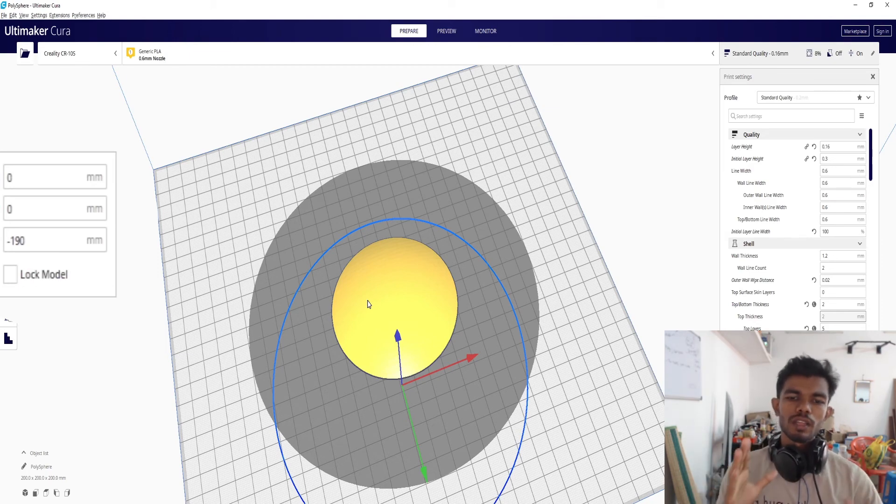
# Examine the sphere's cap above the build plate and the portion sunk below it from several angles.
pyautogui.scroll(-3, 370, 301)
pyautogui.moveTo(415, 322); pyautogui.dragTo(418, 285, button='right')
pyautogui.scroll(-3, 412, 289)
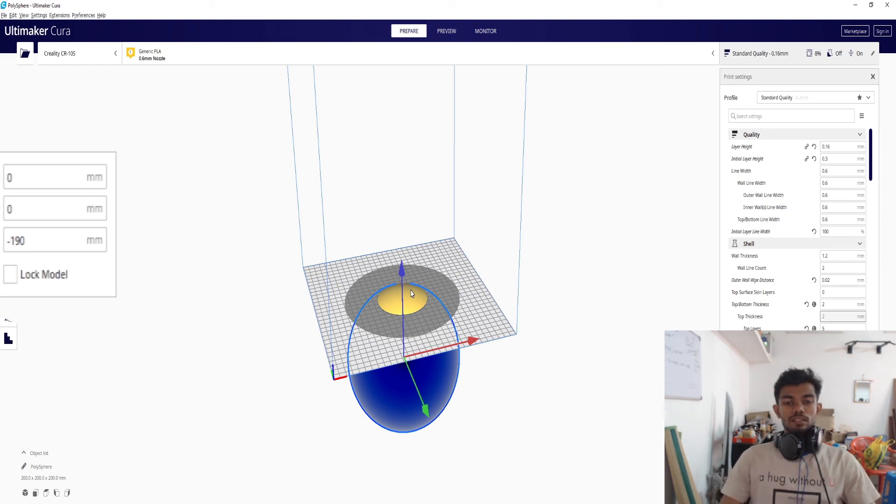
pyautogui.scroll(4, 411, 292)
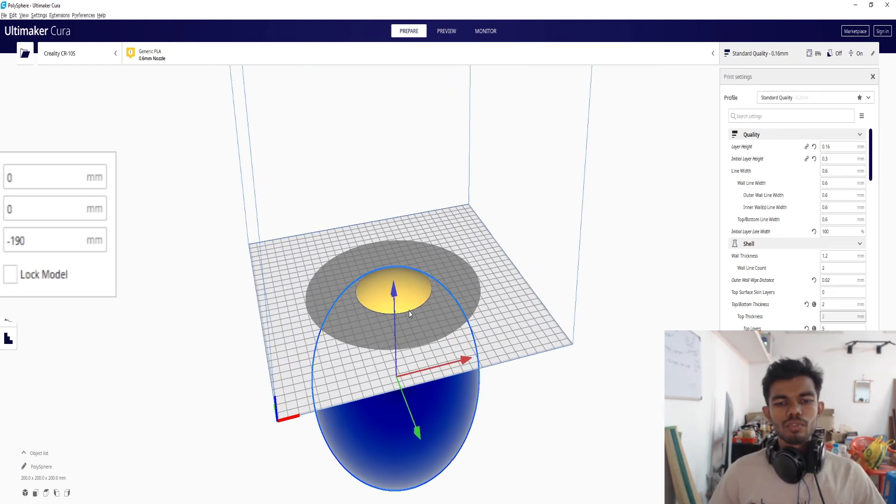
pyautogui.moveTo(483, 356); pyautogui.dragTo(397, 366, button='right')
pyautogui.scroll(-2, 393, 367)
pyautogui.scroll(3, 340, 441)
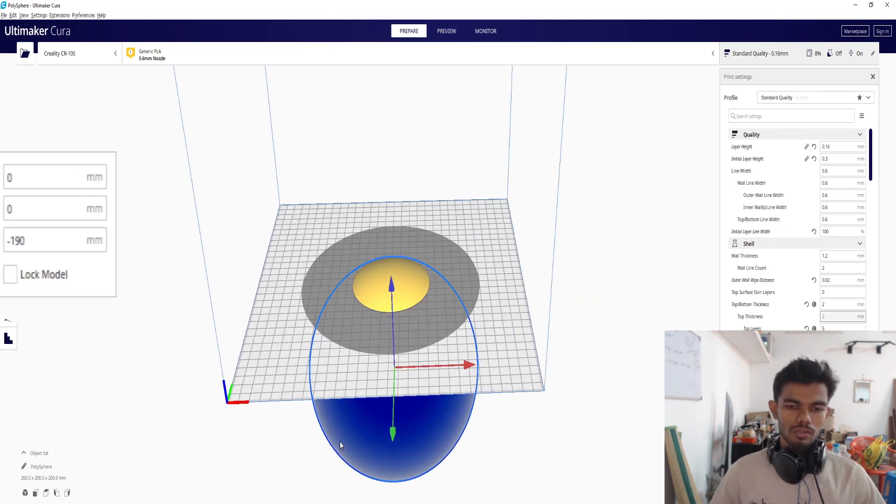
pyautogui.moveTo(357, 420); pyautogui.dragTo(443, 440, button='right')
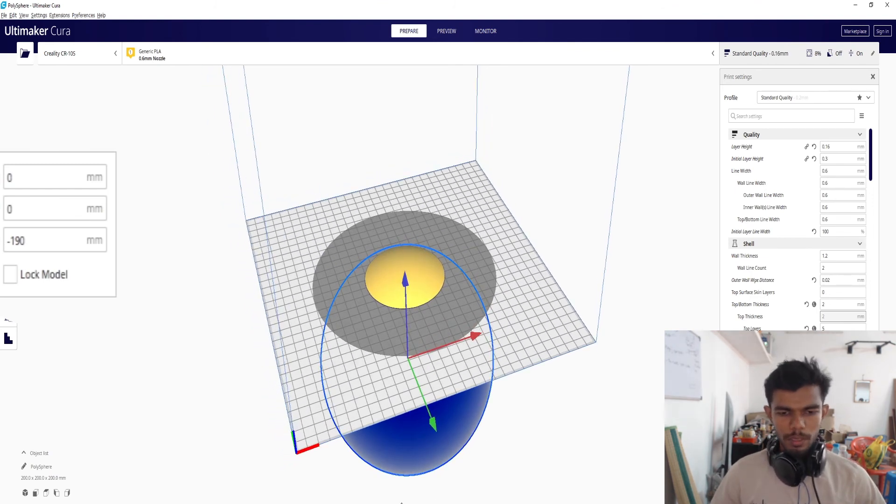
# Close Ultimaker Cura and return to the desktop.
pyautogui.click(888, 5)
pyautogui.moveTo(504, 502)
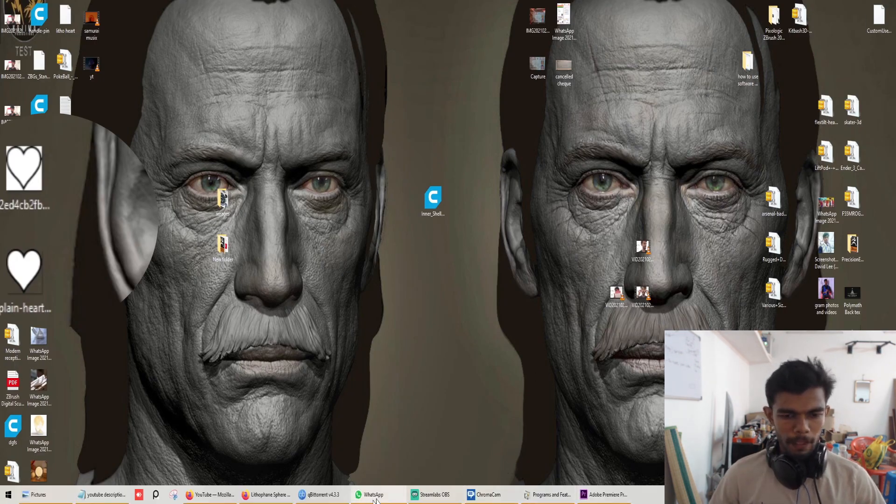
pyautogui.moveTo(416, 500)
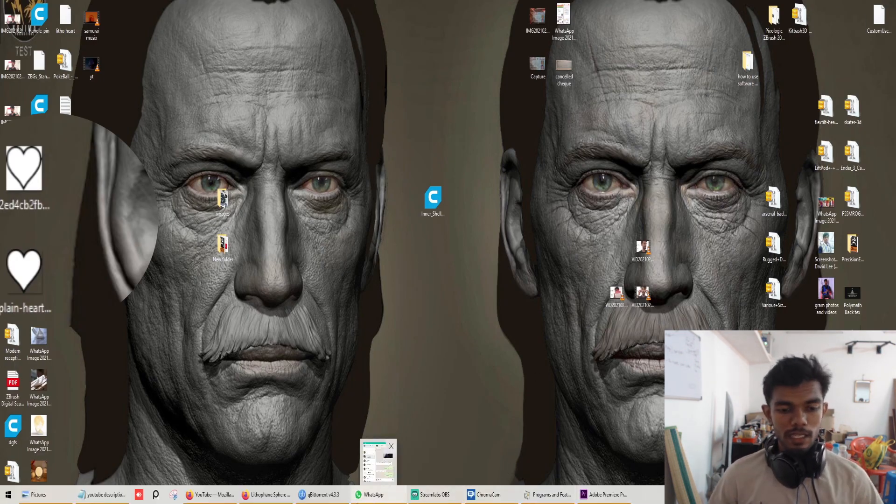